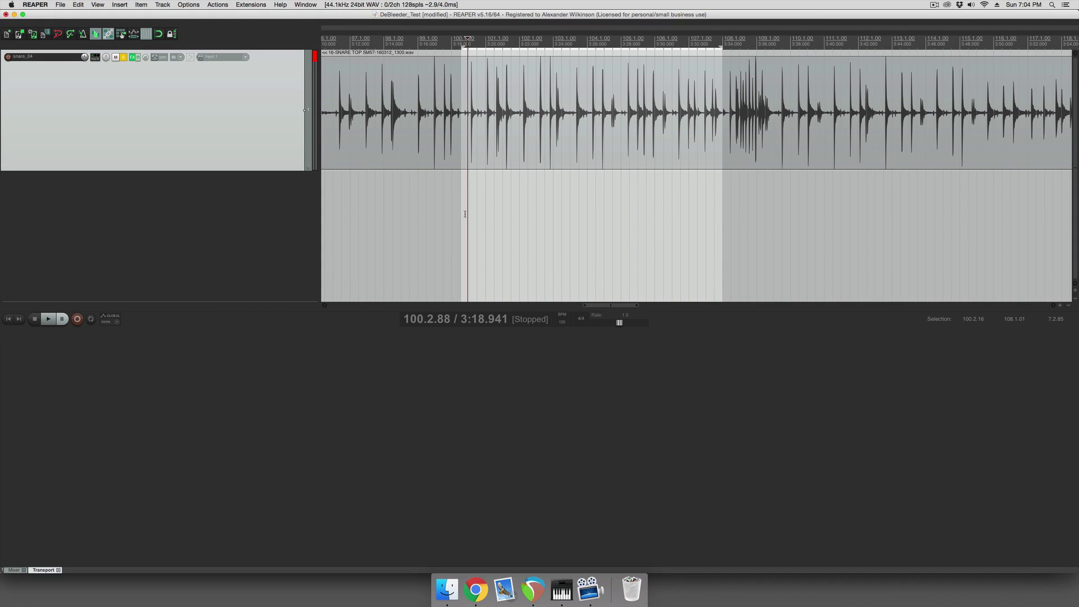
Play part of the snare take to hear its bleed, then open the snare_04 FX chain
{"action": "key", "text": "space"}
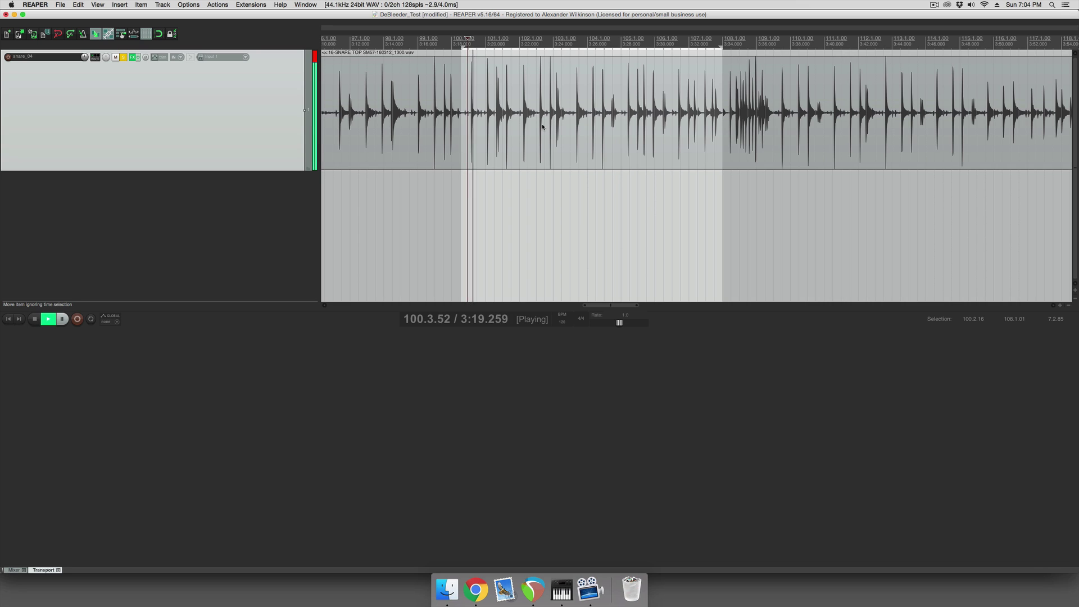
{"action": "left_click", "coordinate": [530, 113]}
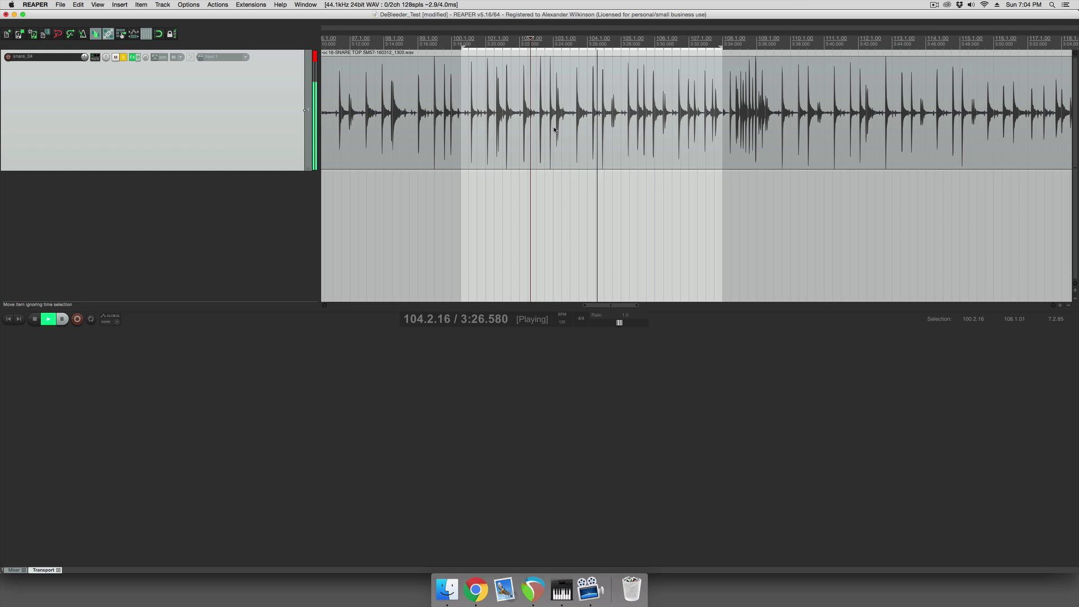
{"action": "key", "text": "space"}
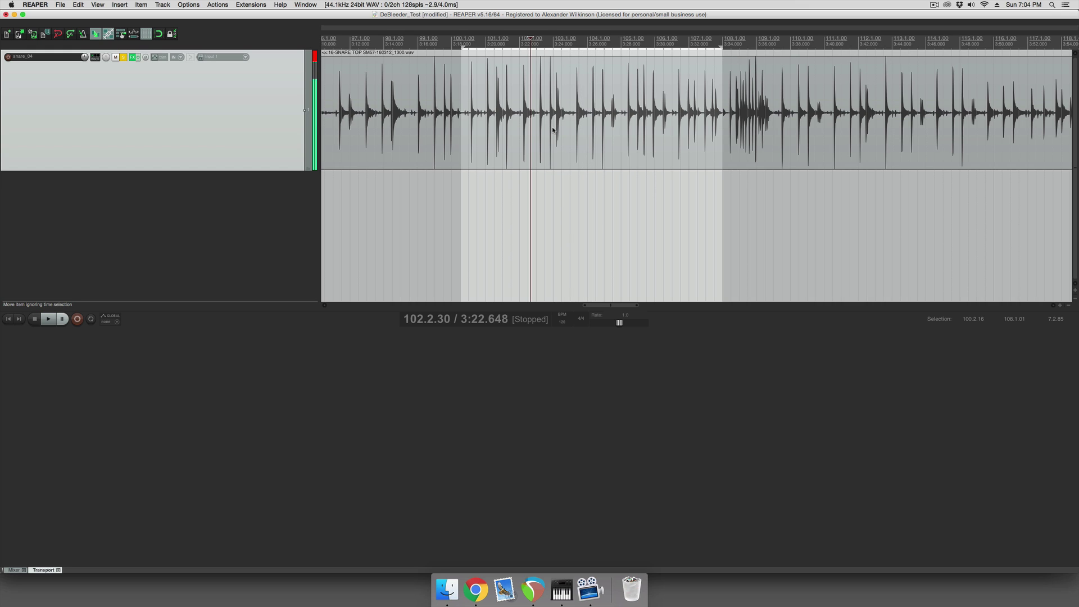
{"action": "left_click", "coordinate": [135, 57]}
Move the FX window aside and show the API-2500 compressor while auditioning the snare
{"action": "left_click_drag", "start_coordinate": [413, 232], "coordinate": [579, 223]}
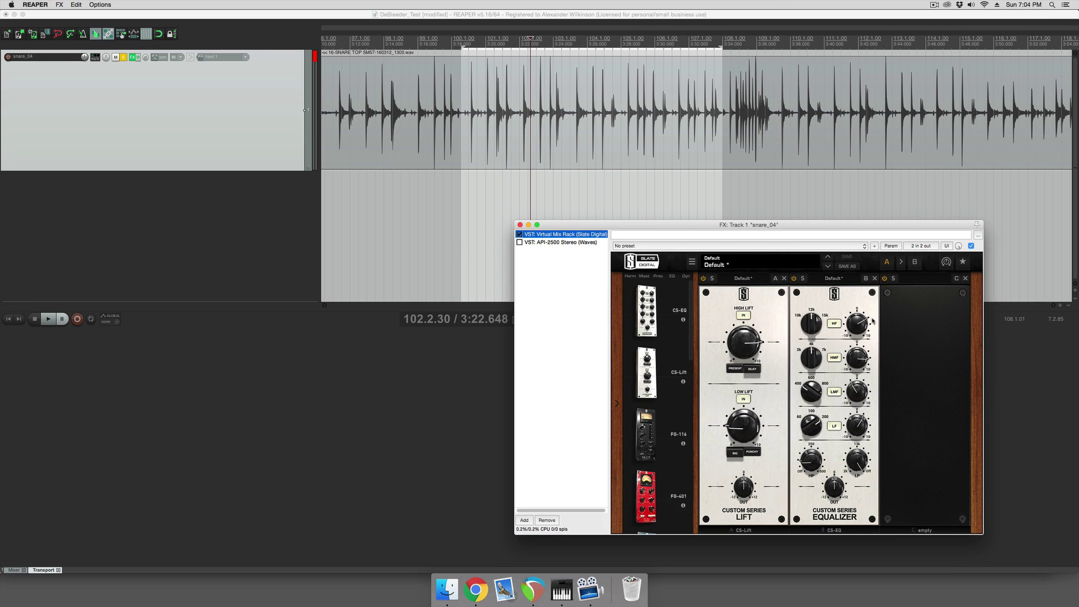
{"action": "left_click", "coordinate": [589, 245]}
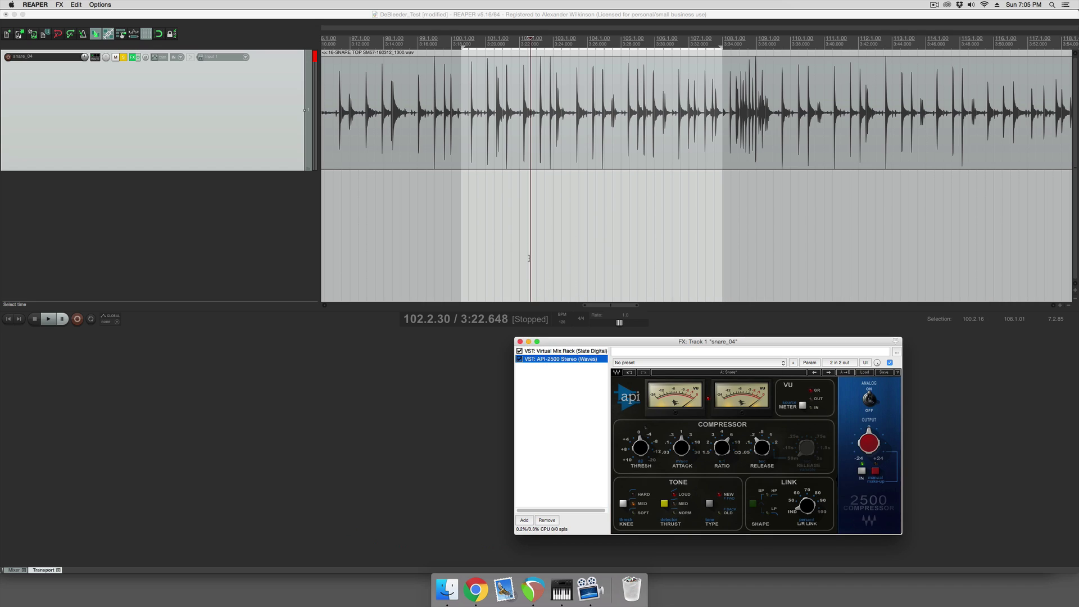
{"action": "left_click", "coordinate": [529, 258]}
{"action": "key", "text": "space"}
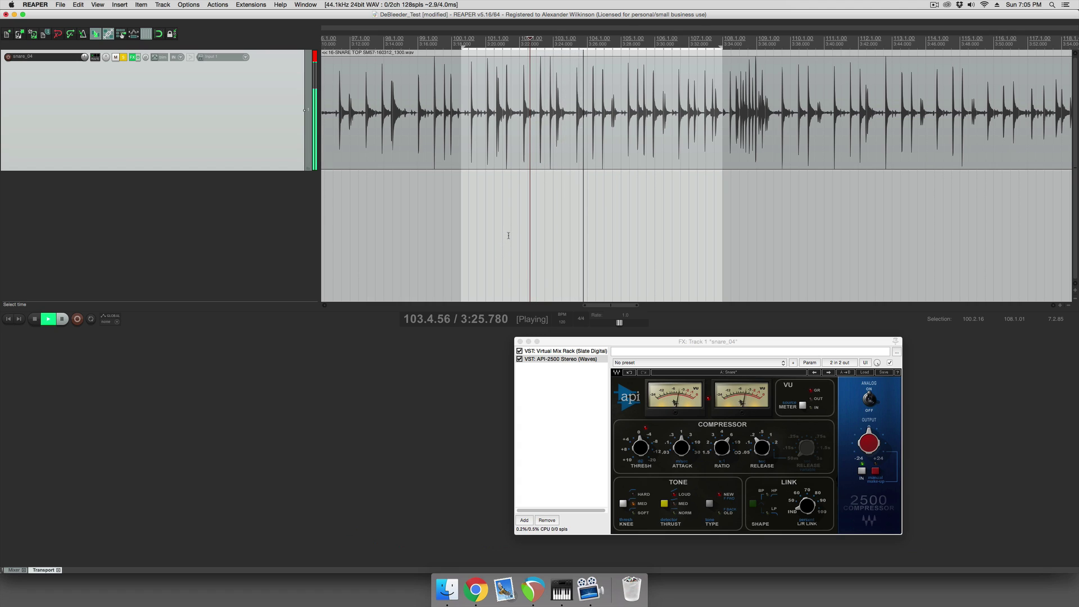
{"action": "key", "text": "space"}
{"action": "left_click", "coordinate": [548, 412]}
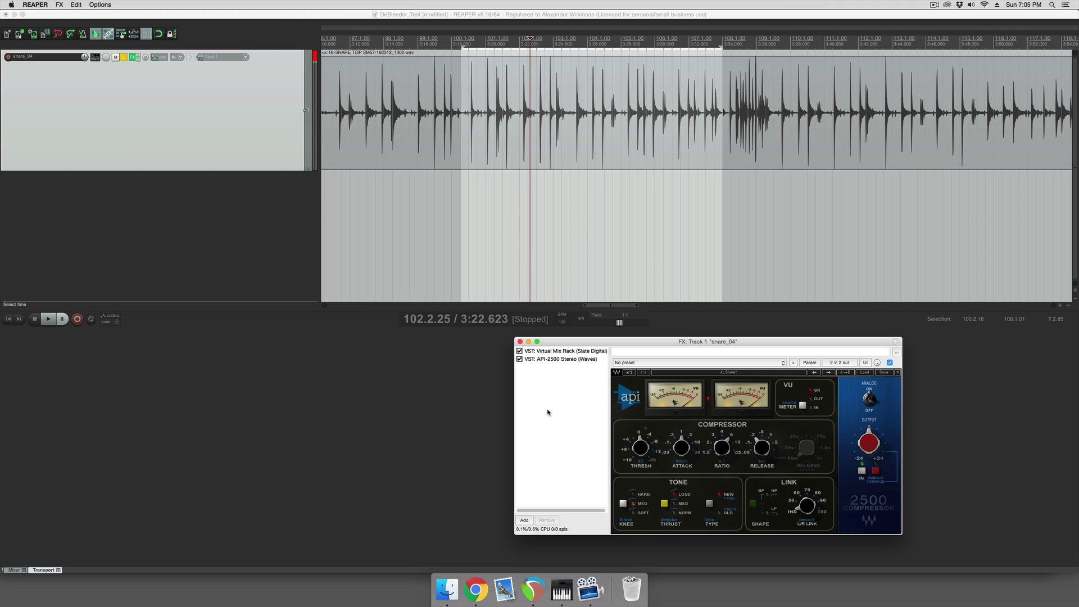
Add the VST3 DeBleeder_x64 plugin and move it to the first slot of the chain
{"action": "left_click", "coordinate": [525, 520]}
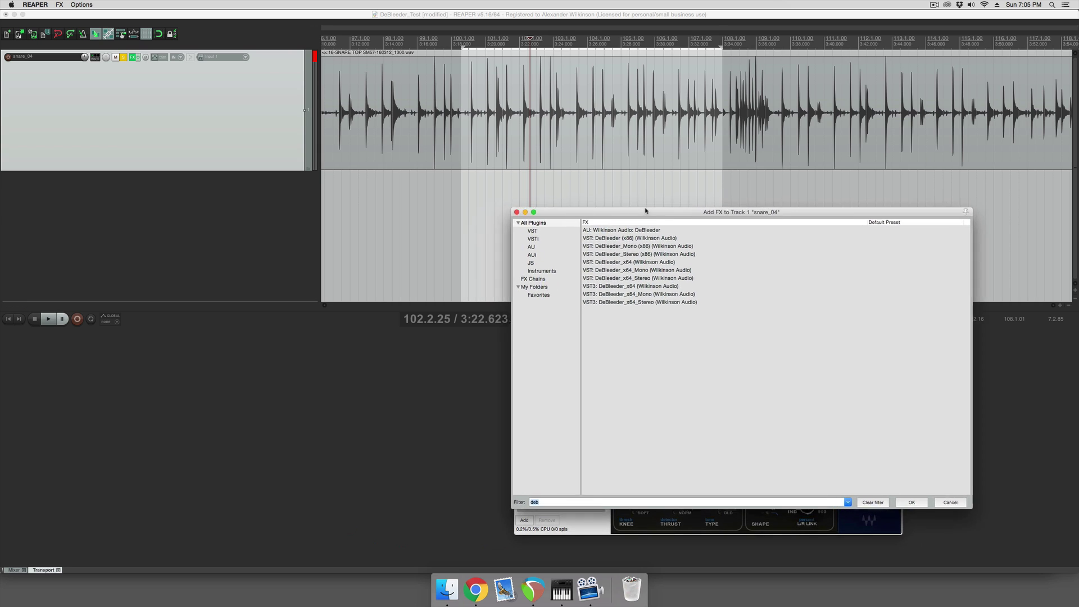
{"action": "double_click", "coordinate": [660, 276]}
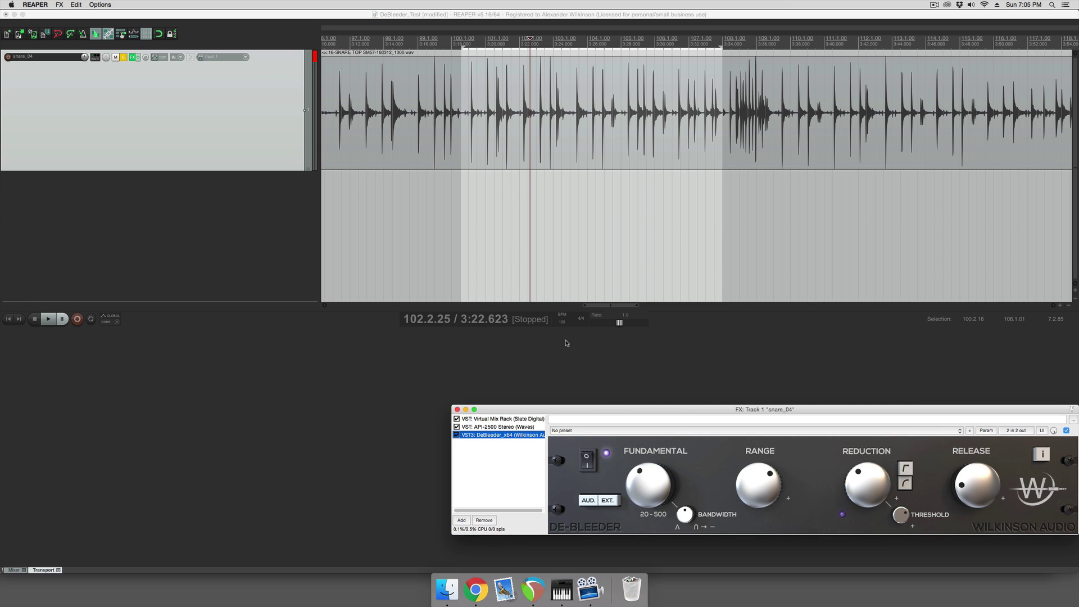
{"action": "left_click_drag", "start_coordinate": [522, 430], "coordinate": [515, 253]}
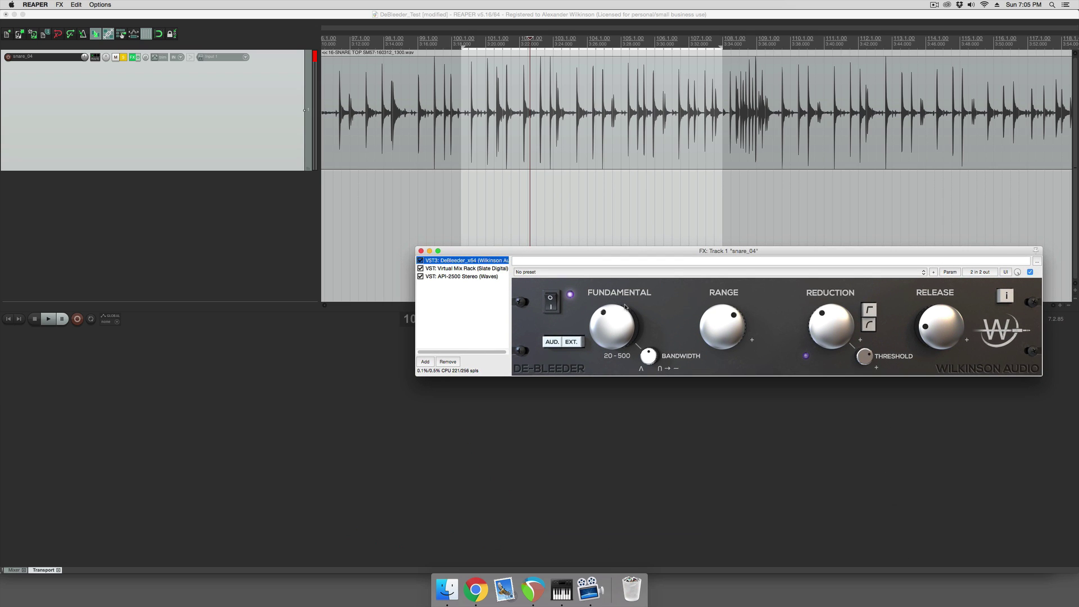
Enable DeBleeder's AUD. mode and sweep the Fundamental knob while the snare plays
{"action": "left_click", "coordinate": [555, 344]}
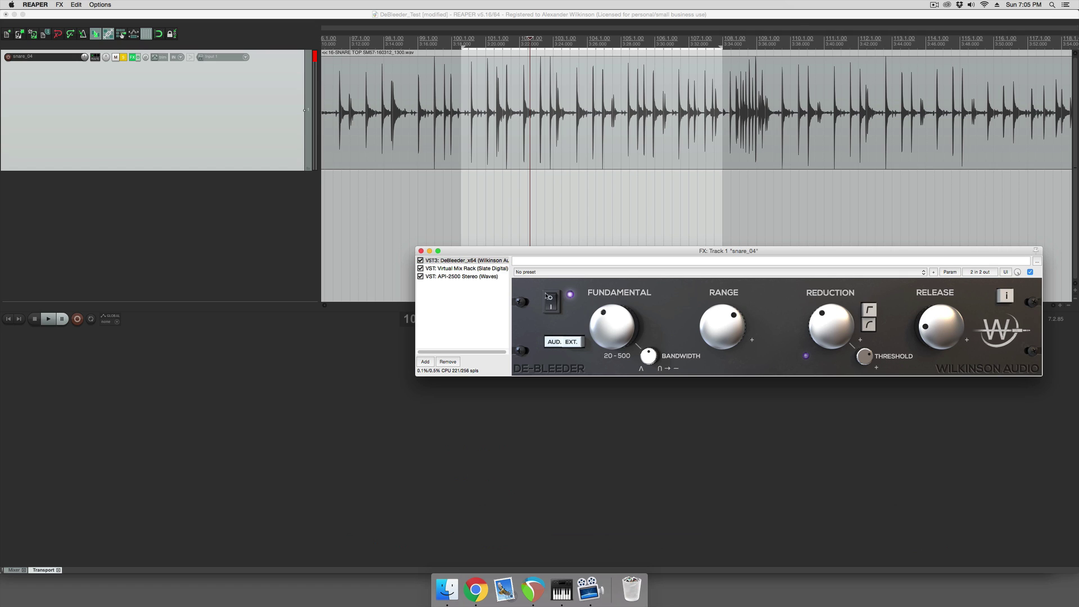
{"action": "left_click", "coordinate": [472, 204]}
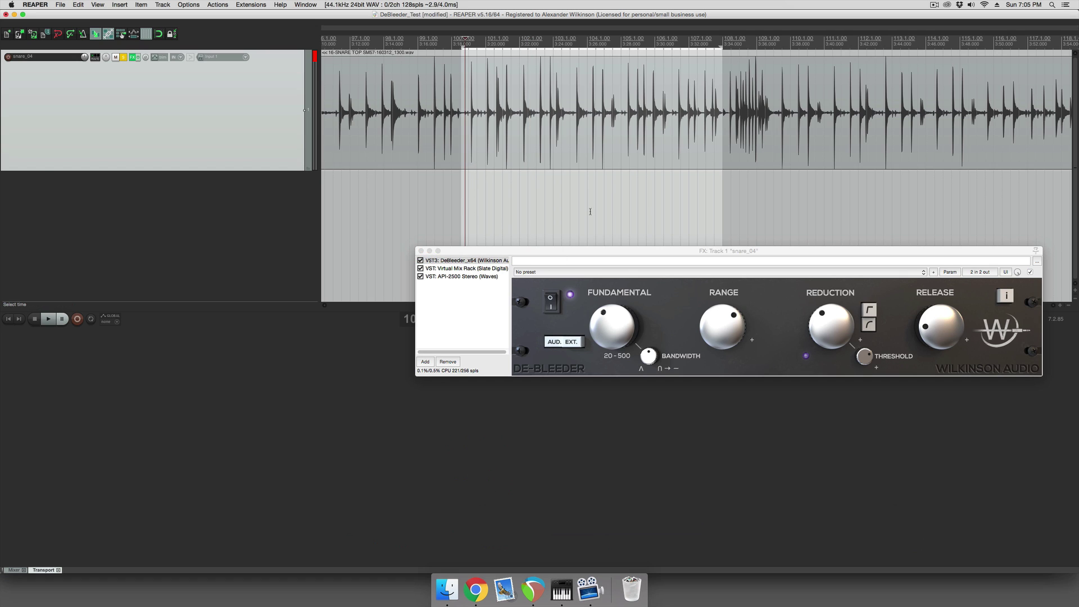
{"action": "left_click_drag", "start_coordinate": [607, 314], "coordinate": [618, 327]}
{"action": "key", "text": "space"}
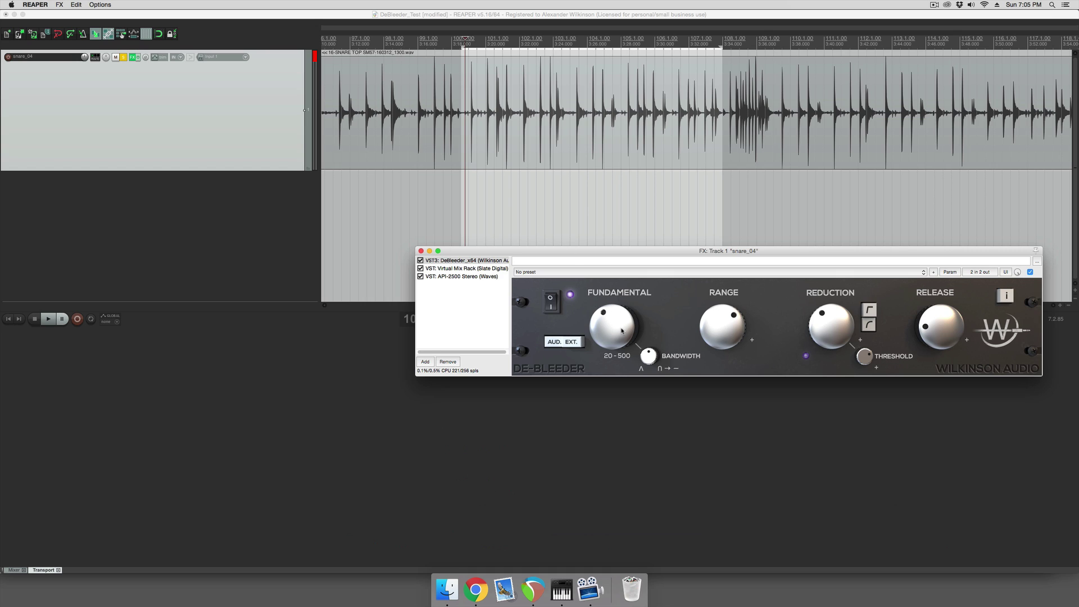
{"action": "key", "text": "space"}
{"action": "mouse_move", "coordinate": [622, 331]}
{"action": "left_mouse_down"}
{"action": "mouse_move", "coordinate": [637, 301]}
{"action": "mouse_move", "coordinate": [635, 314]}
{"action": "left_mouse_up"}
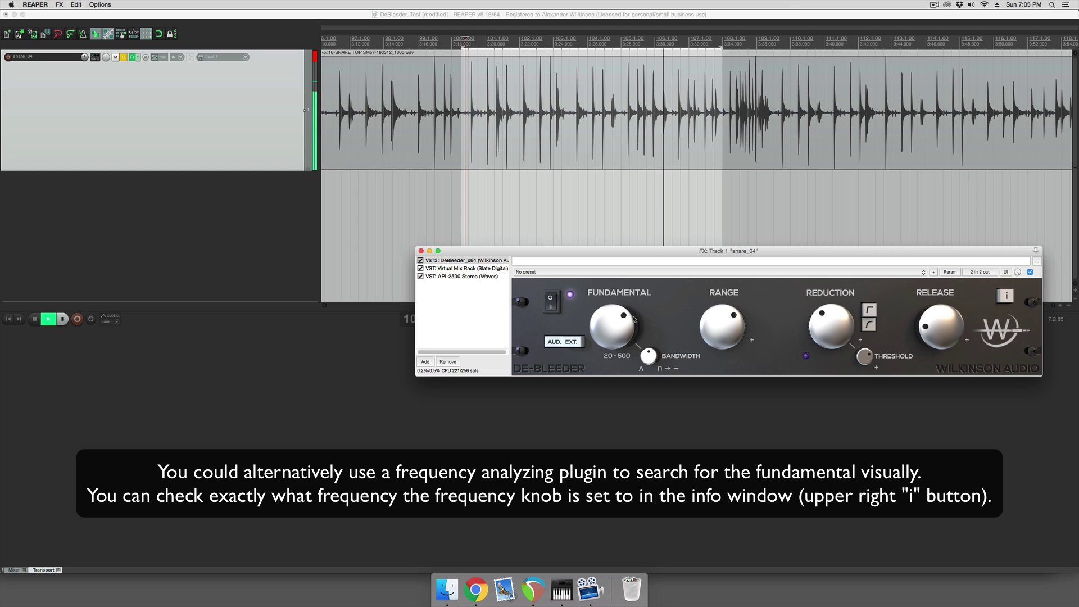
Raise DeBleeder's Fundamental further onto the snare's pitch and stop playback
{"action": "mouse_move", "coordinate": [631, 329]}
{"action": "left_mouse_down"}
{"action": "mouse_move", "coordinate": [636, 304]}
{"action": "mouse_move", "coordinate": [626, 332]}
{"action": "left_mouse_up"}
{"action": "key", "text": "space"}
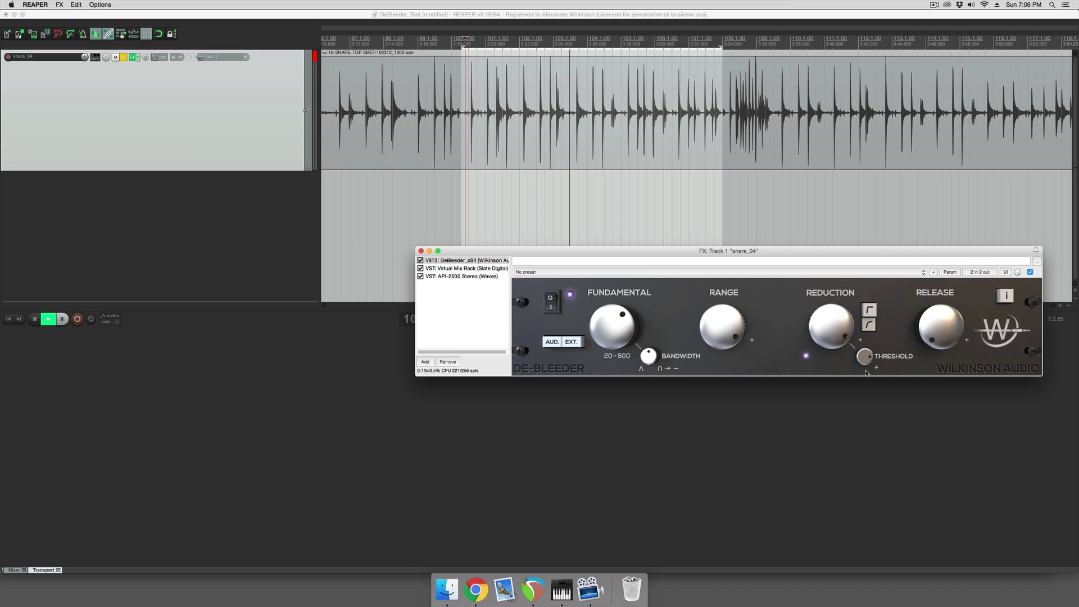
{"action": "key", "text": "space"}
{"action": "key", "text": "space"}
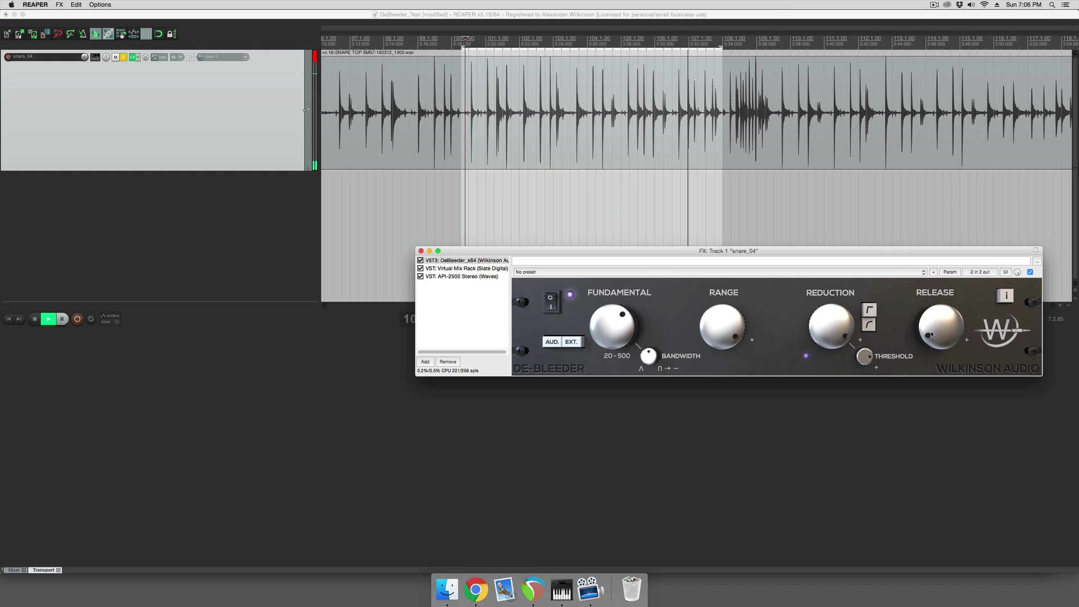
{"action": "key", "text": "space"}
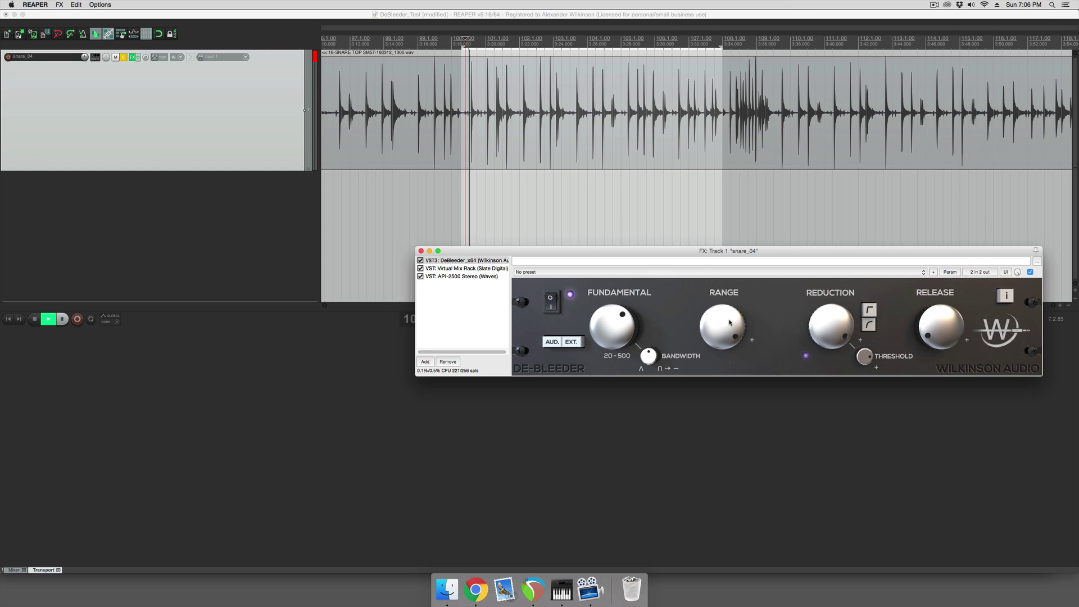
Turn up DeBleeder's Range knob while listening to the snare playback
{"action": "key", "text": "space"}
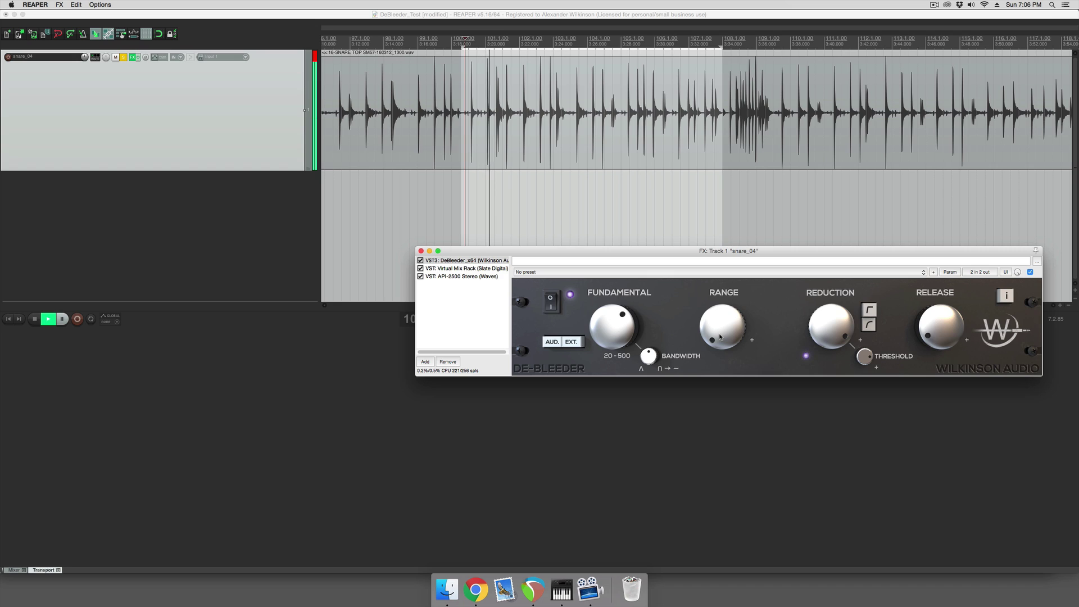
{"action": "key", "text": "space"}
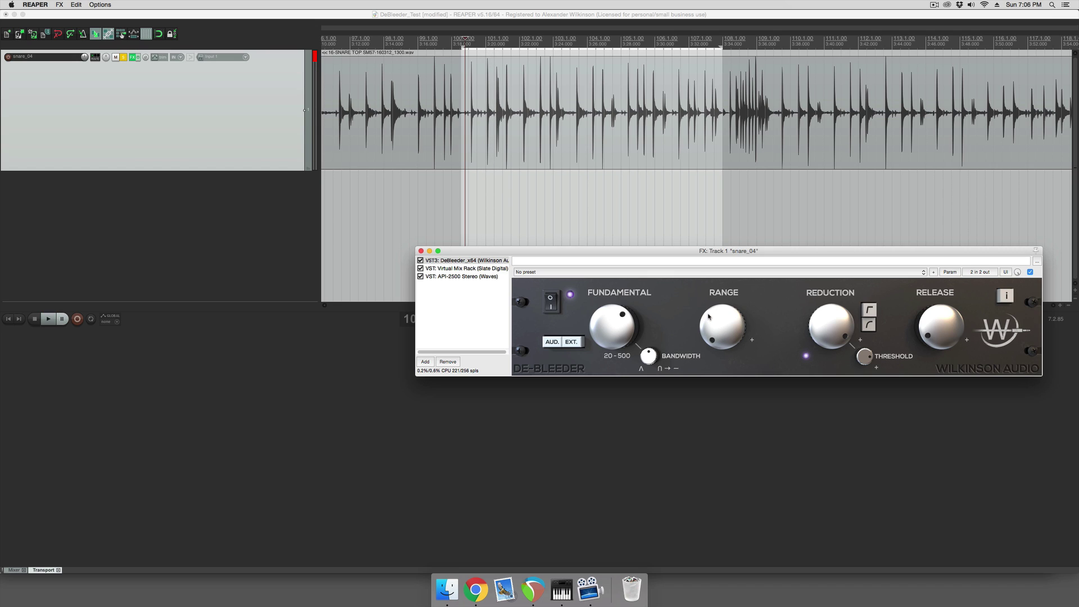
{"action": "key", "text": "space"}
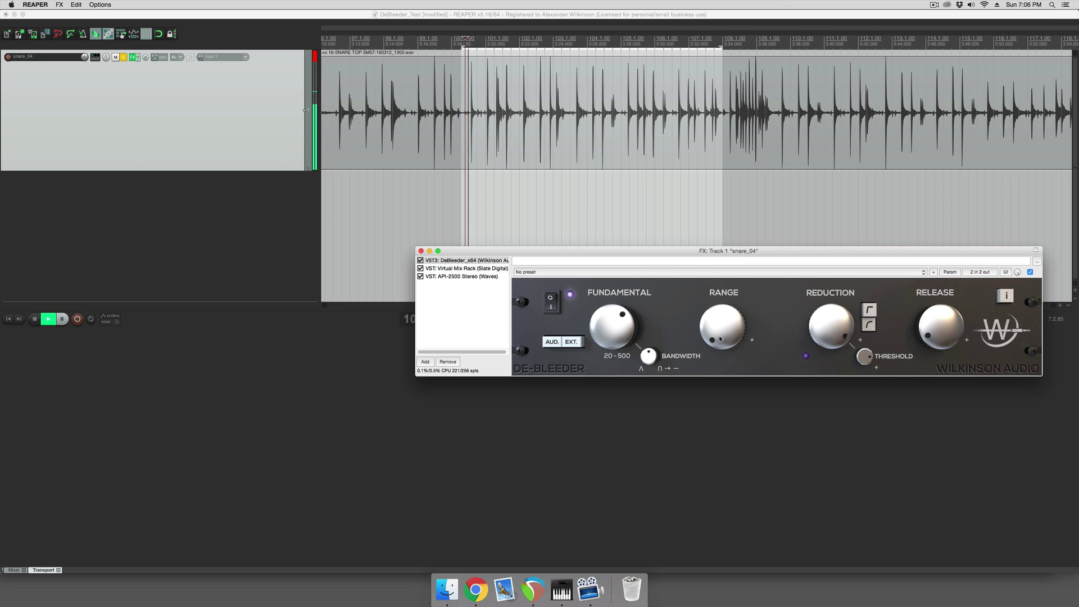
{"action": "left_click_drag", "start_coordinate": [720, 339], "coordinate": [718, 317]}
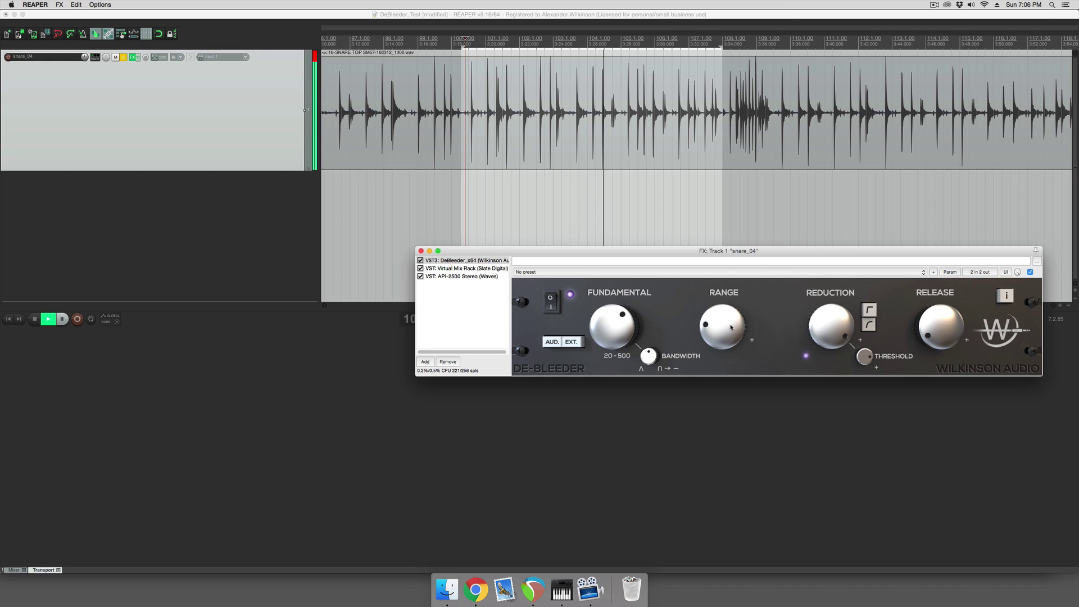
{"action": "key", "text": "space"}
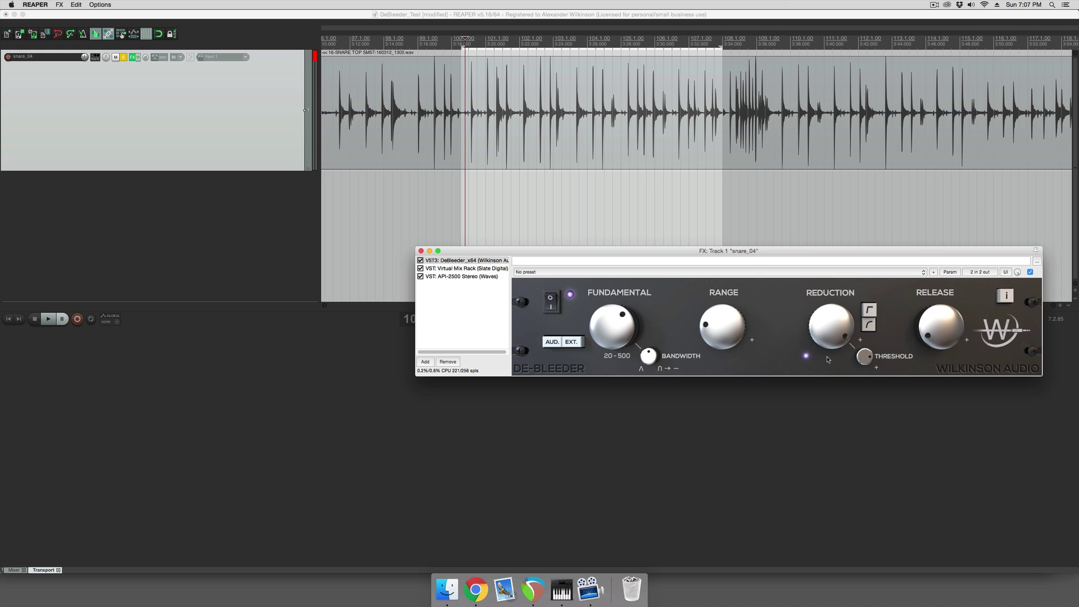
Set the edit point and play the snare with DeBleeder bypassed for comparison
{"action": "left_click", "coordinate": [460, 195]}
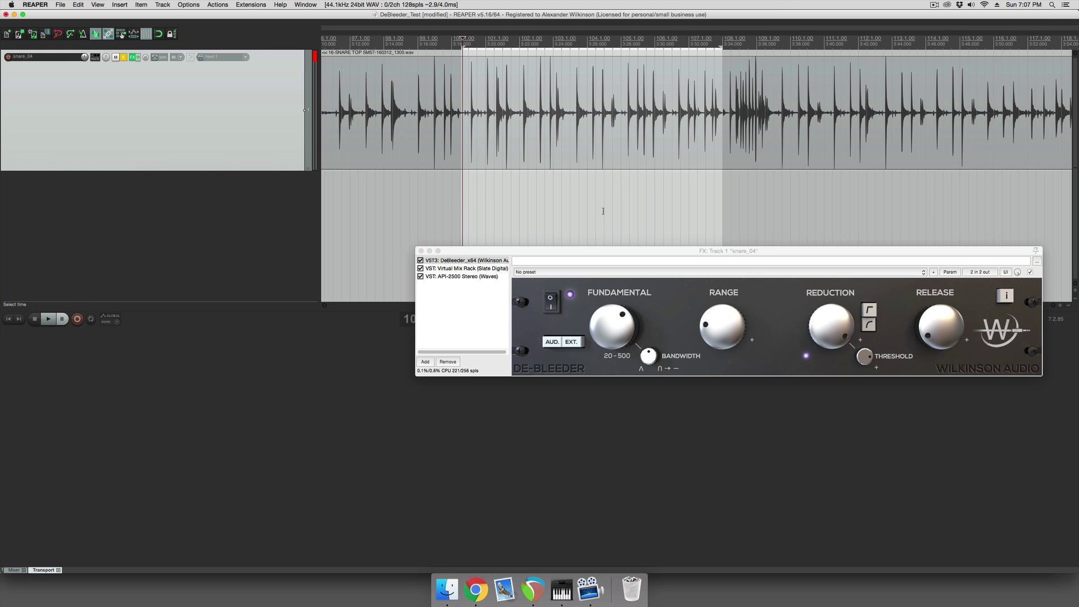
{"action": "left_click", "coordinate": [870, 360]}
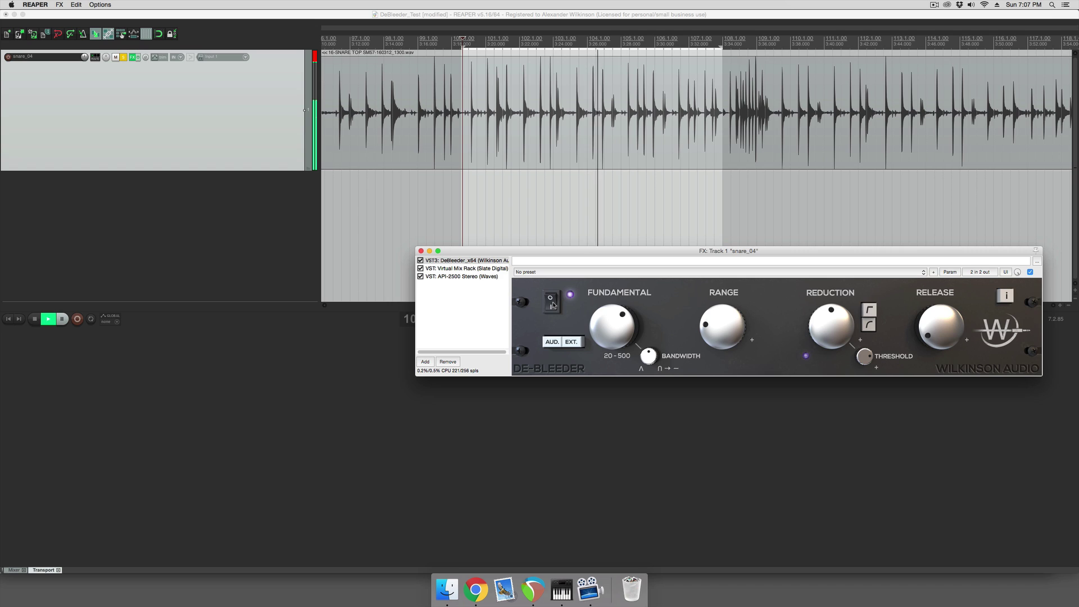
{"action": "key", "text": "space"}
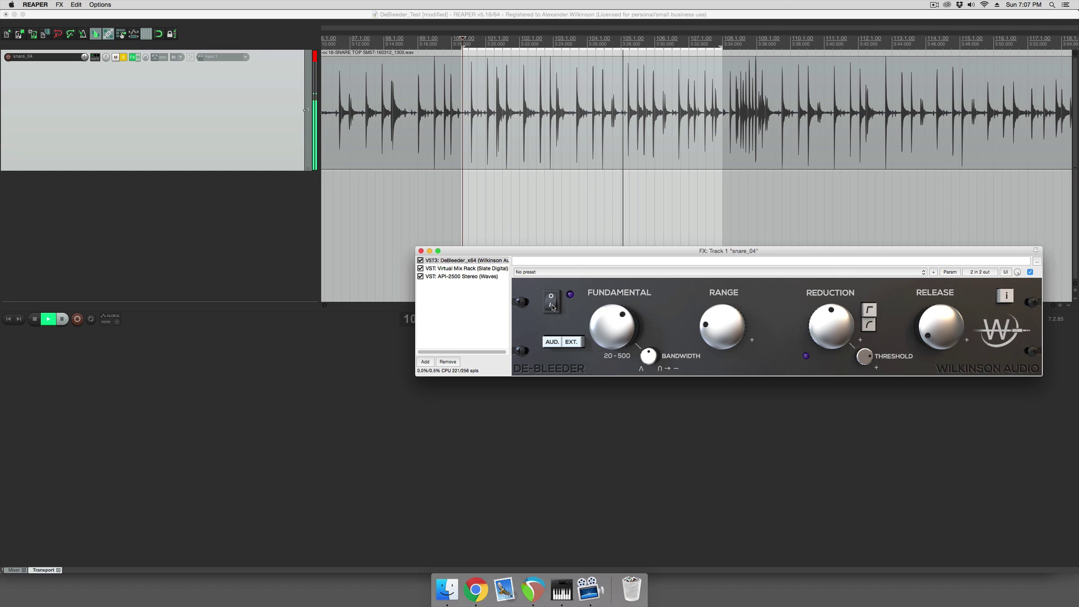
{"action": "key", "text": "space"}
Switch DeBleeder back on, raise its Reduction amount and reposition the playback start
{"action": "left_click", "coordinate": [552, 307]}
{"action": "key", "text": "space"}
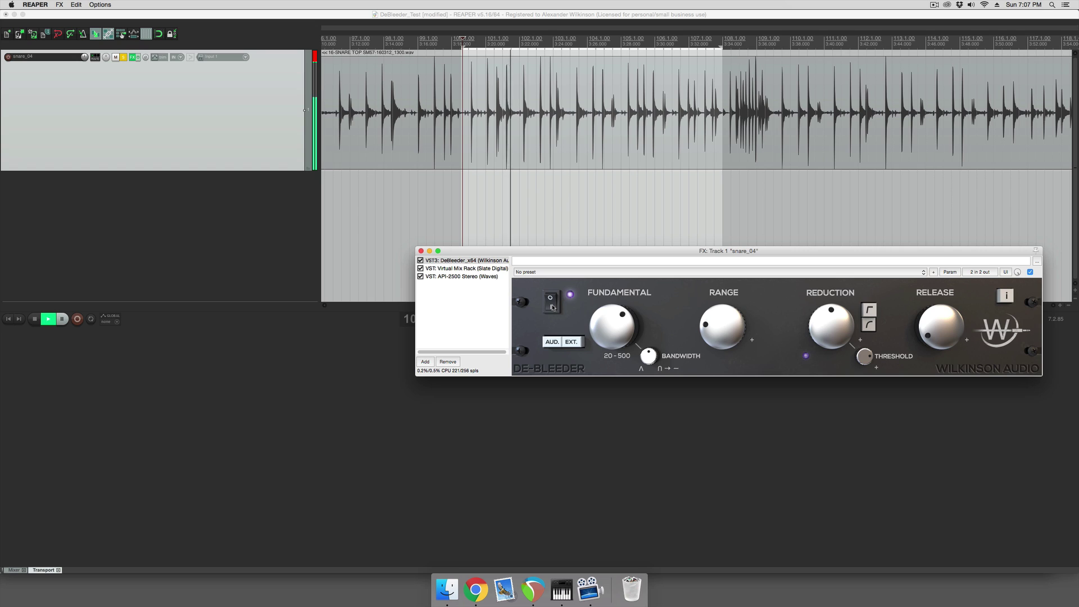
{"action": "left_click_drag", "start_coordinate": [831, 325], "coordinate": [830, 306]}
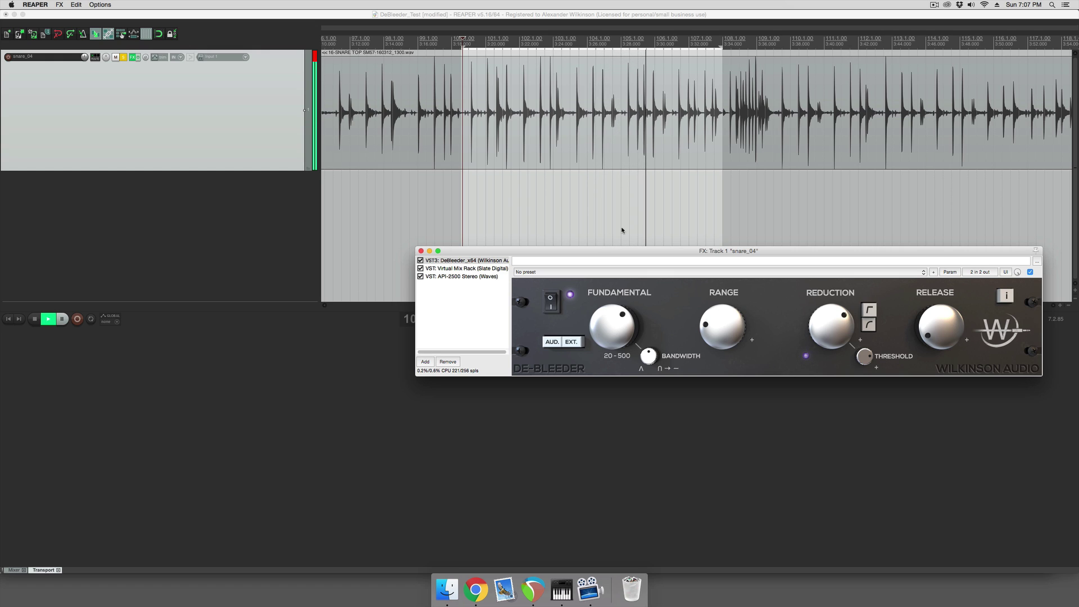
{"action": "left_click", "coordinate": [595, 200]}
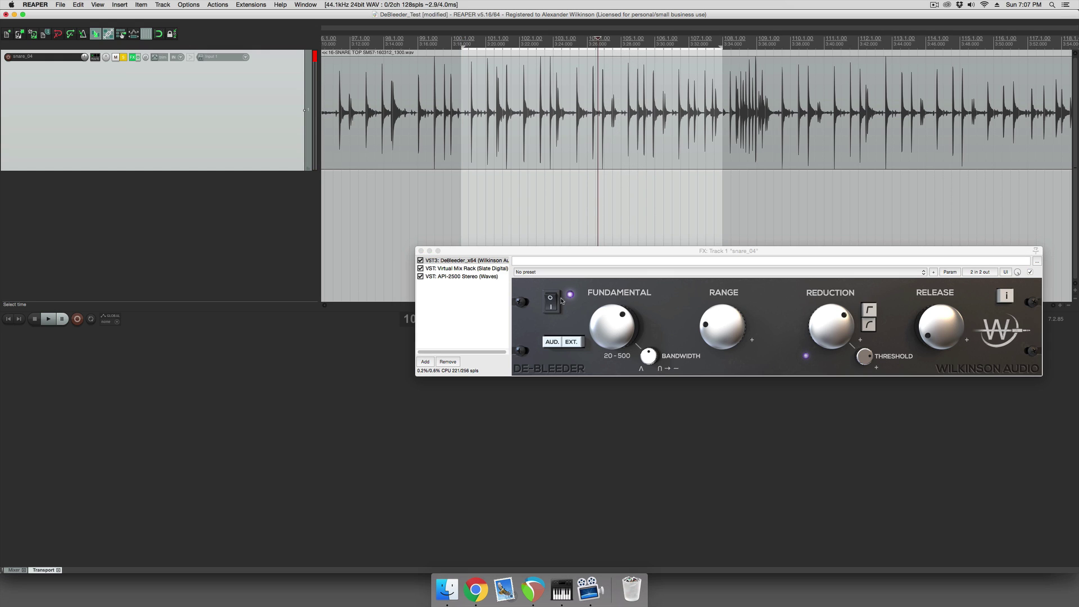
{"action": "left_click", "coordinate": [587, 195]}
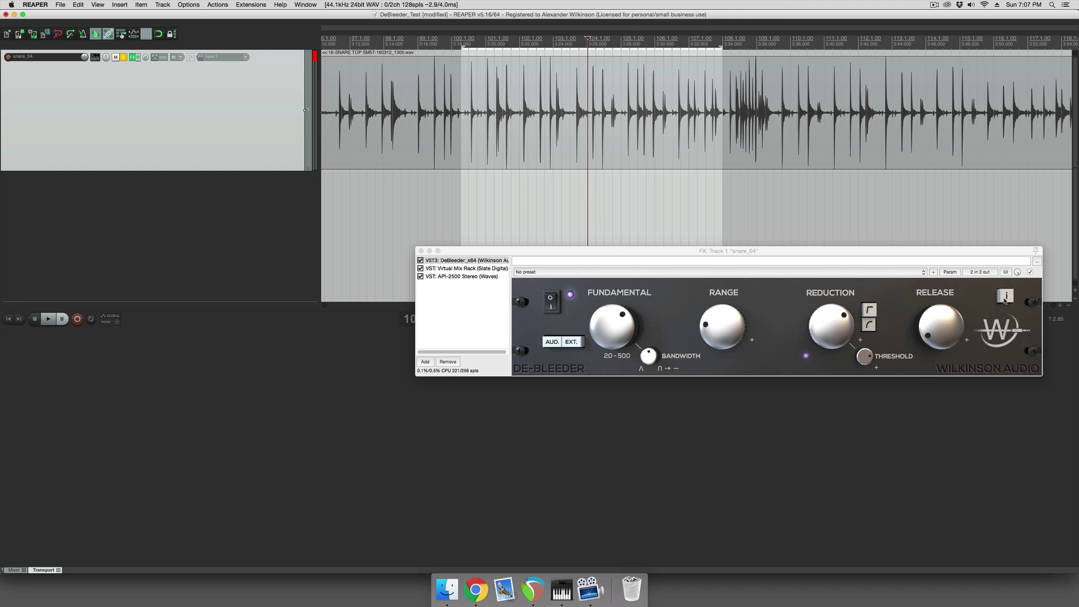
Raise DeBleeder's advanced Knee from 24.0 dB to 36.8 dB while auditioning, then close the info panel
{"action": "left_click", "coordinate": [1005, 298]}
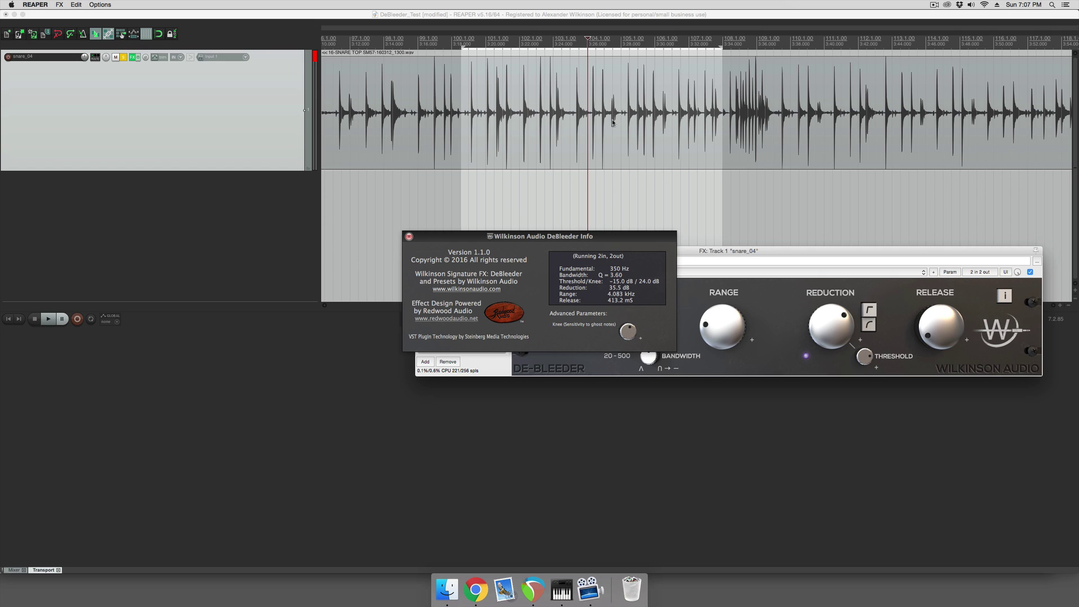
{"action": "left_click", "coordinate": [592, 122]}
{"action": "key", "text": "space"}
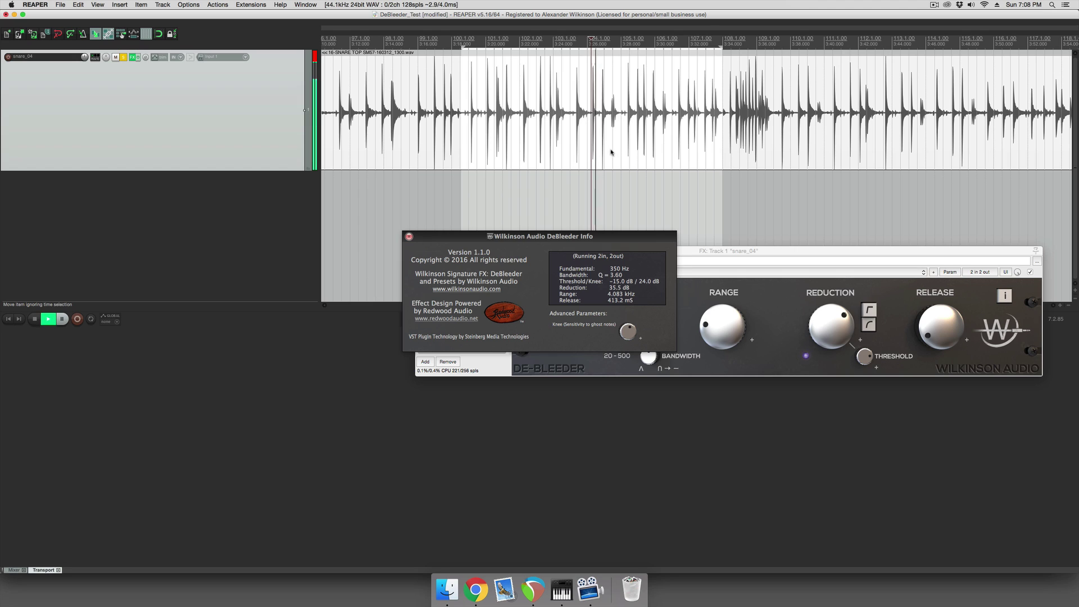
{"action": "key", "text": "space"}
{"action": "left_click", "coordinate": [629, 330]}
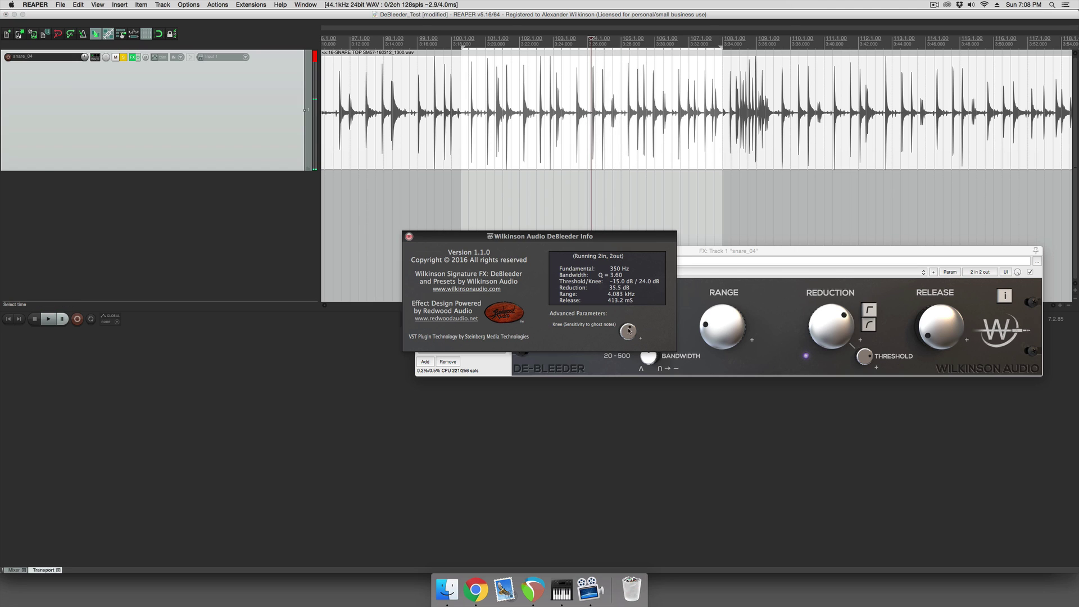
{"action": "left_click", "coordinate": [588, 160]}
{"action": "key", "text": "space"}
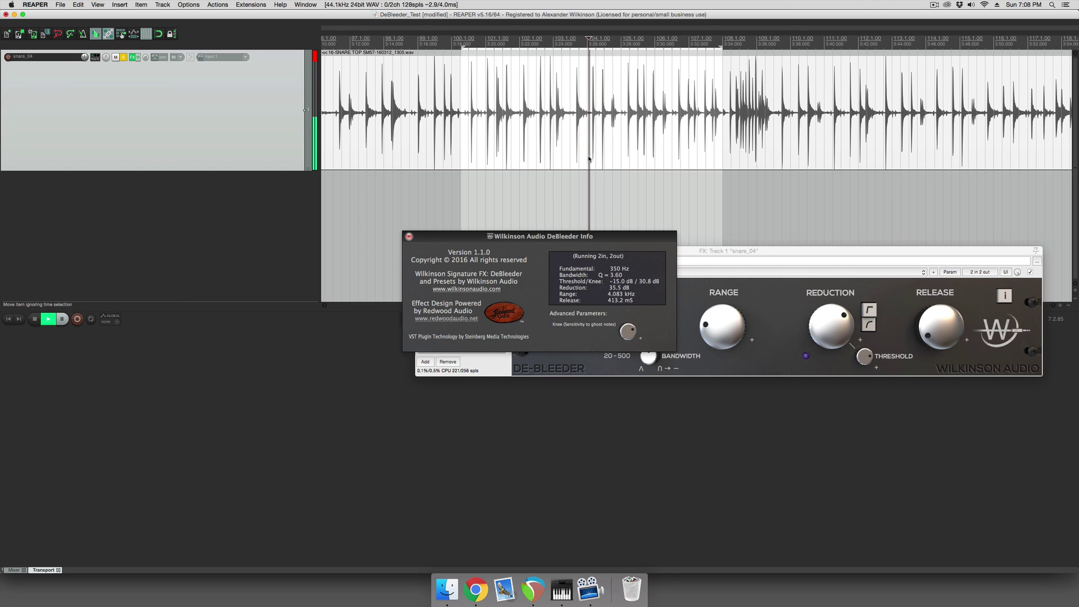
{"action": "key", "text": "space"}
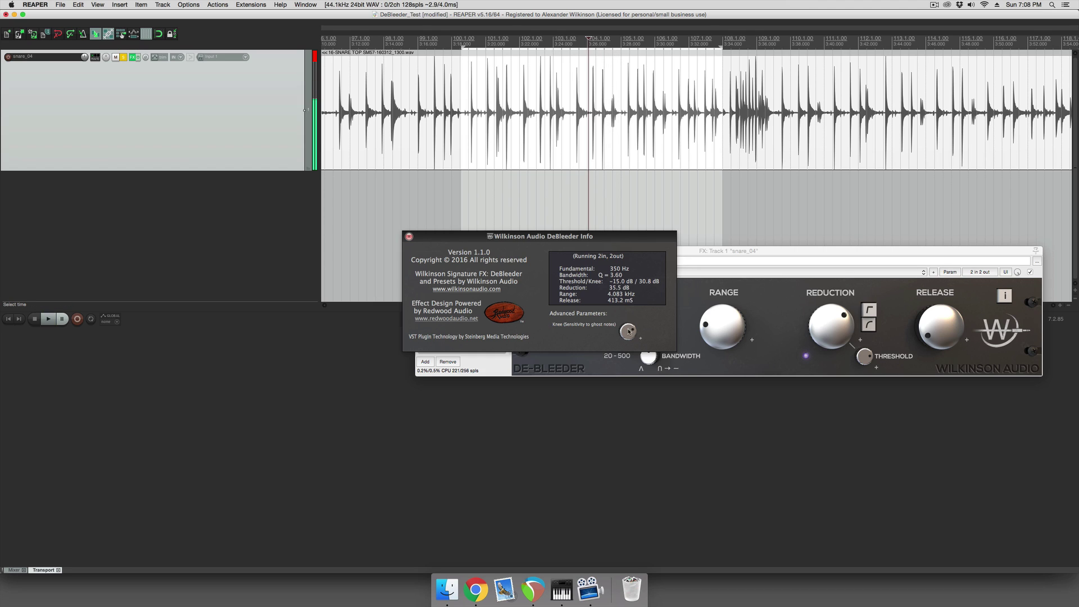
{"action": "left_click", "coordinate": [589, 148]}
{"action": "key", "text": "space"}
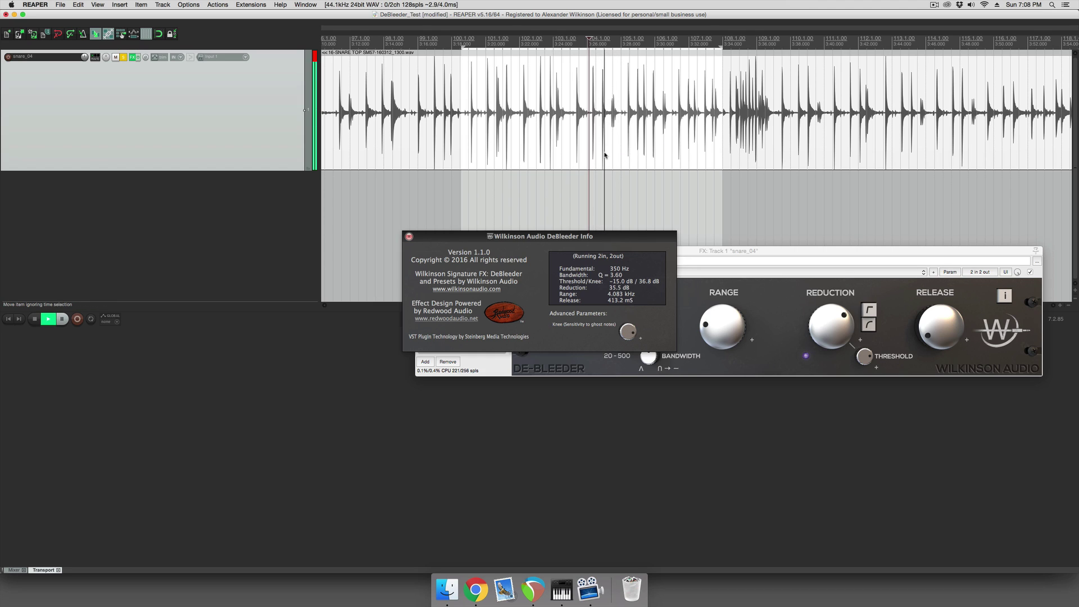
{"action": "key", "text": "space"}
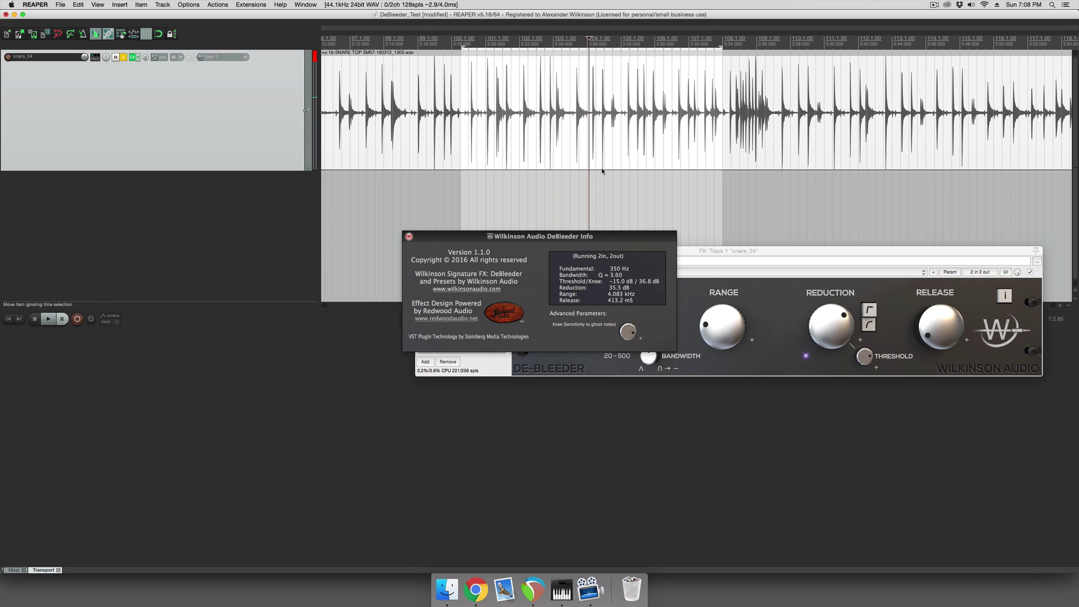
{"action": "left_click", "coordinate": [408, 237]}
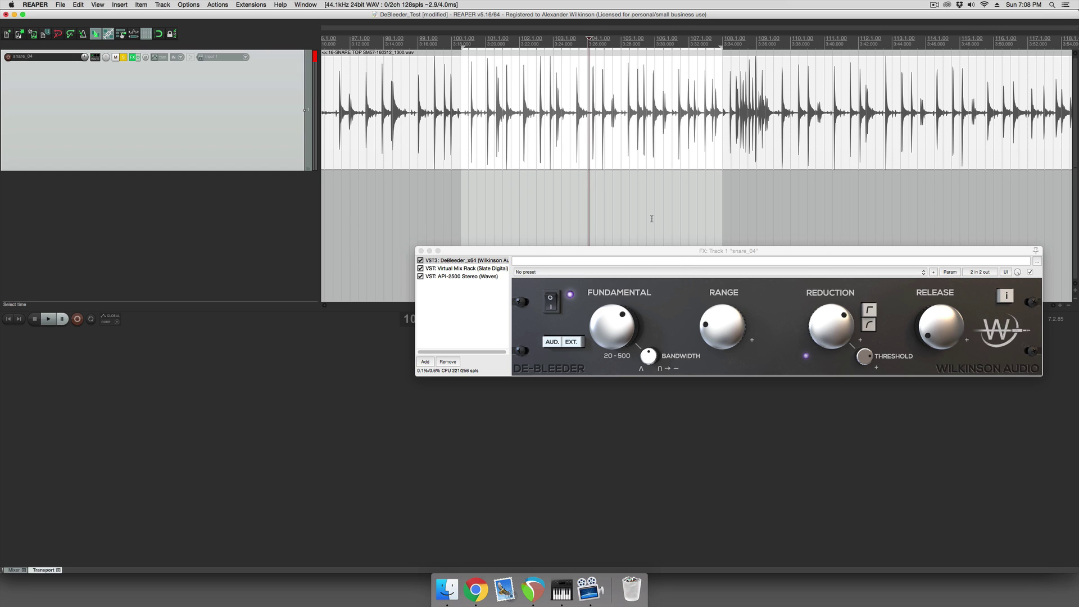
Move the DeBleeder FX window up and left, then place the edit cursor in the snare item
{"action": "left_click_drag", "start_coordinate": [606, 253], "coordinate": [532, 233]}
{"action": "left_click", "coordinate": [625, 150]}
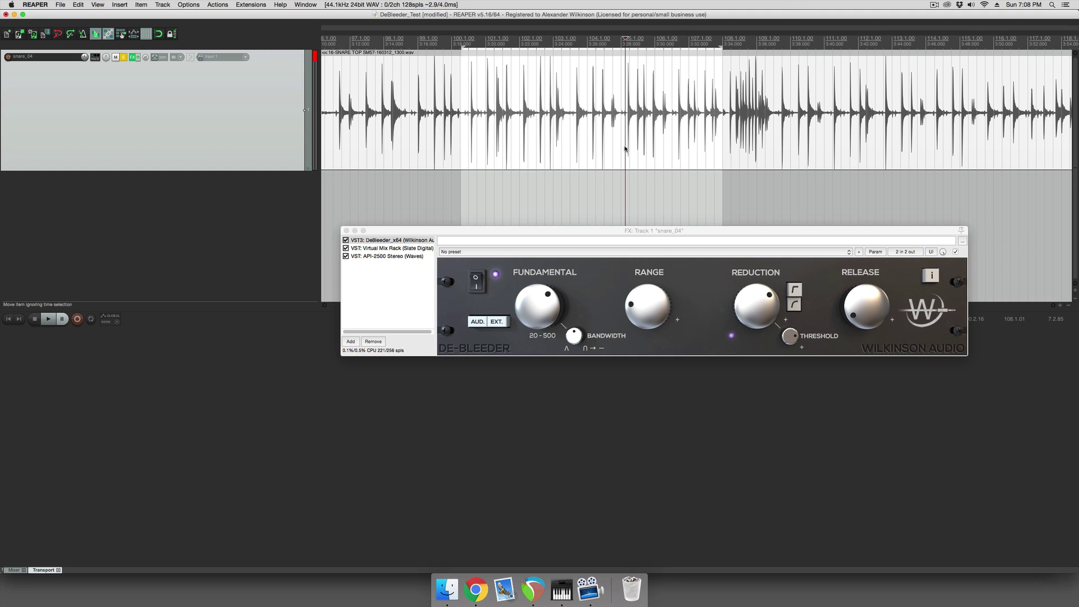